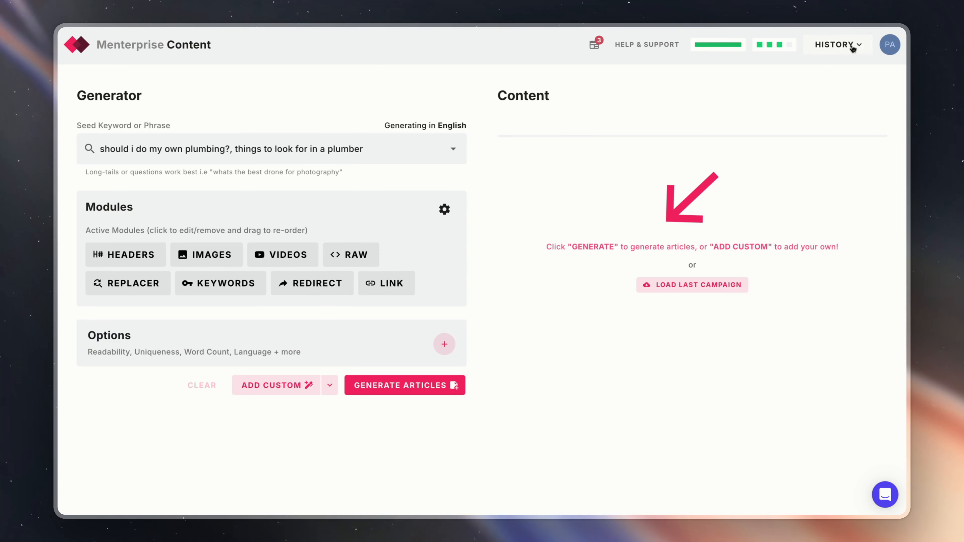
Step: Load the previous plumbing generation from the history without its modules, and re-apply the modules to its pages
{"action": "left_click", "coordinate": [816, 48]}
{"action": "left_click", "coordinate": [715, 138]}
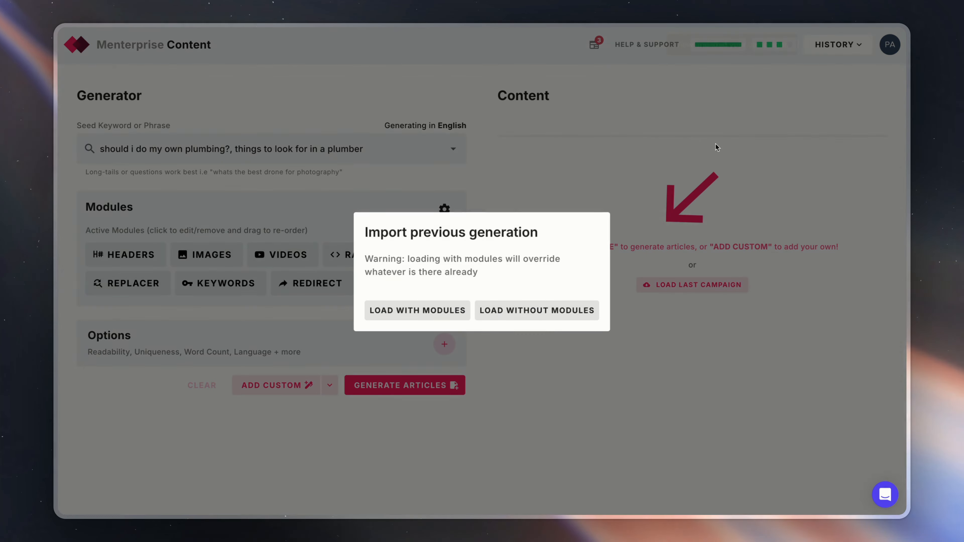
{"action": "left_click", "coordinate": [528, 316]}
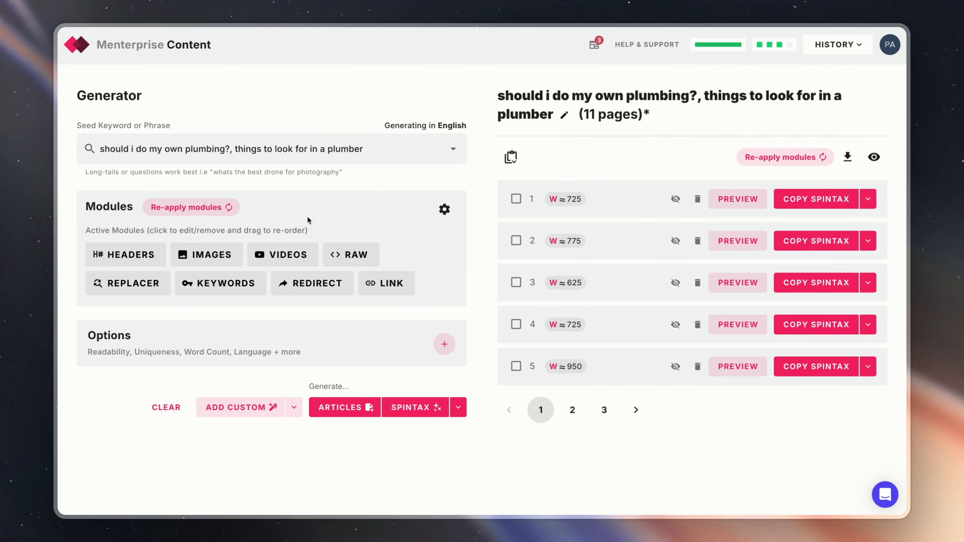
{"action": "left_click", "coordinate": [209, 207]}
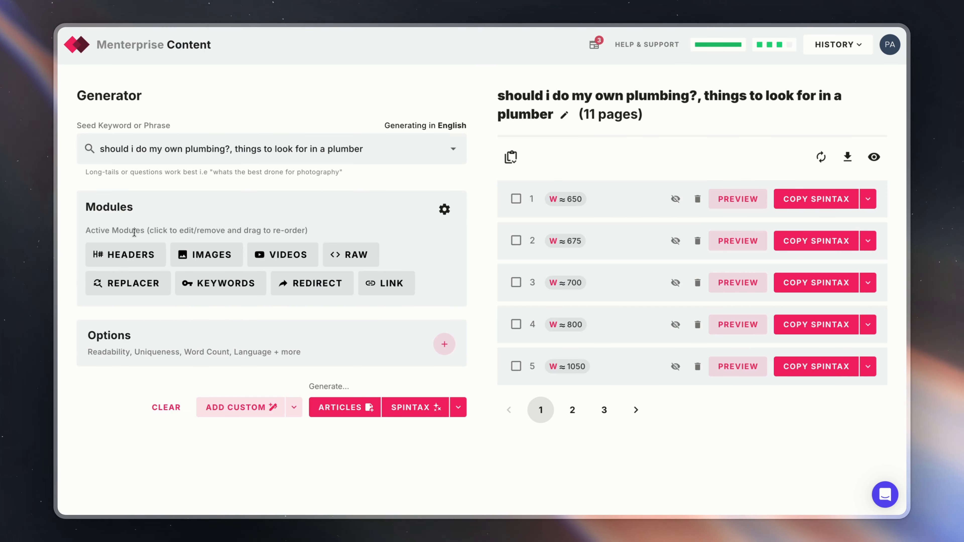
Step: In the Headers module, clear the header template and enter the keywords "24/7 plumbers" and "emergency plumbing" on separate lines
{"action": "left_click", "coordinate": [125, 254]}
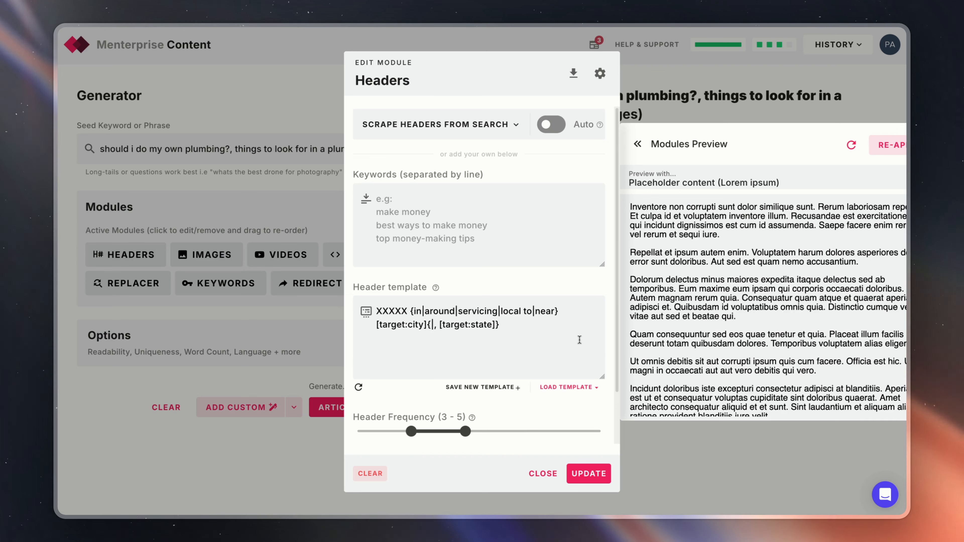
{"action": "key", "text": "BackSpace"}
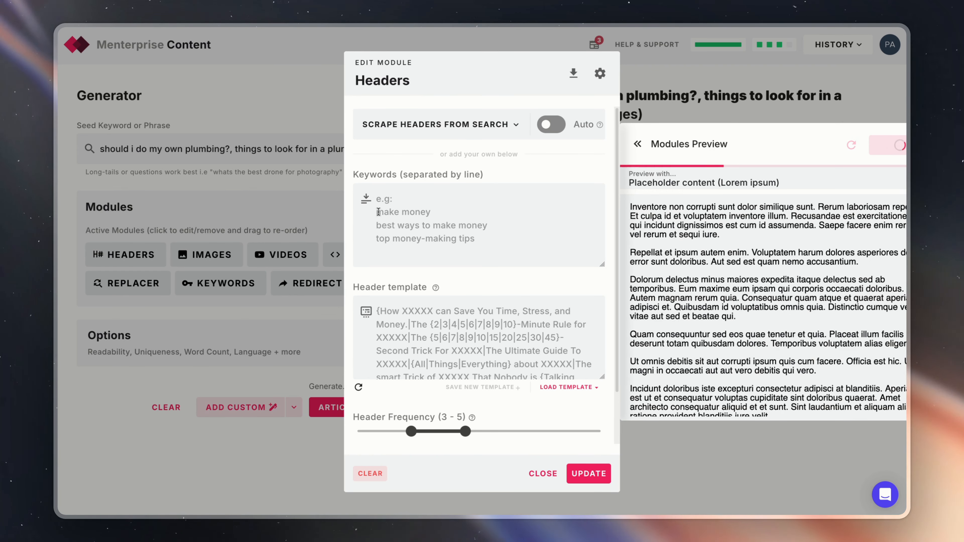
{"action": "left_click", "coordinate": [401, 207]}
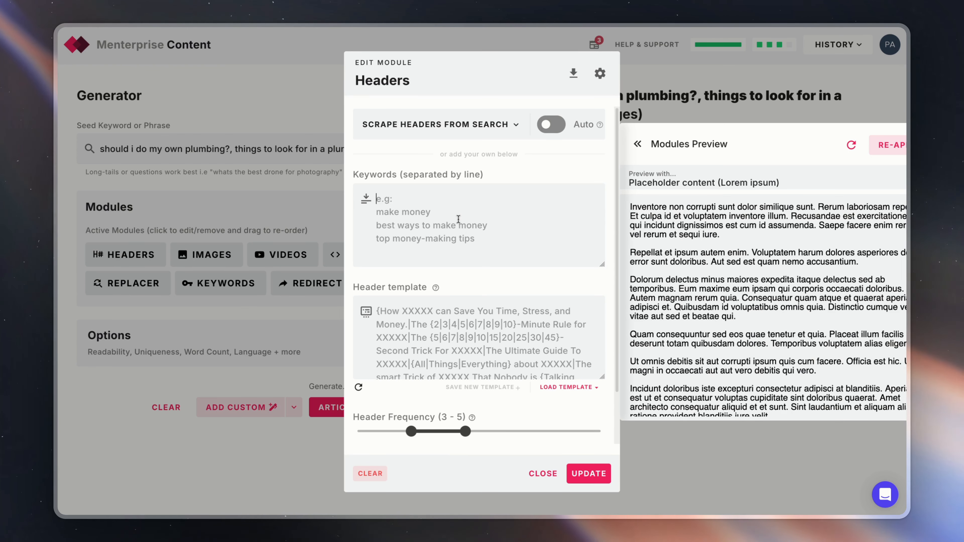
{"action": "type", "text": "24/7 p"}
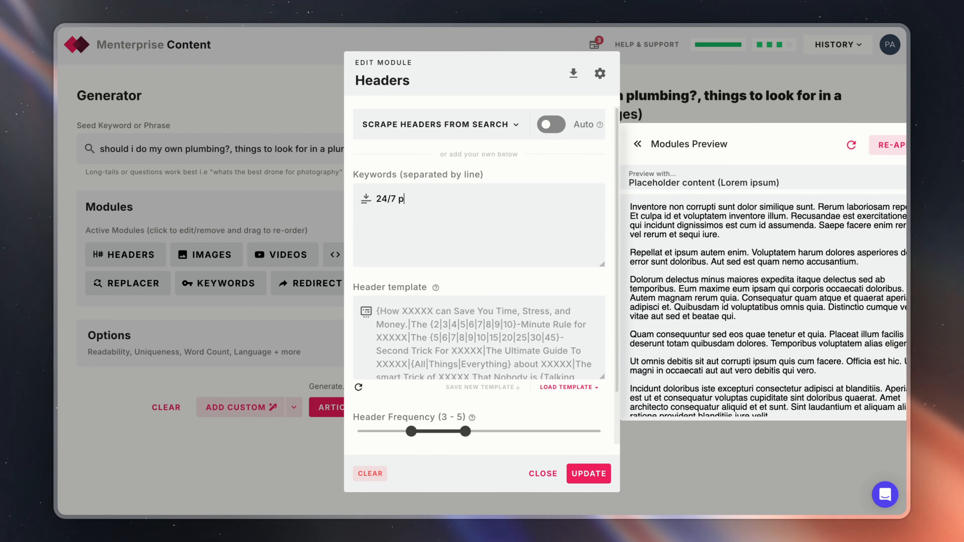
{"action": "type", "text": "lumbers"}
{"action": "key", "text": "Return"}
{"action": "type", "text": "emergency pl"}
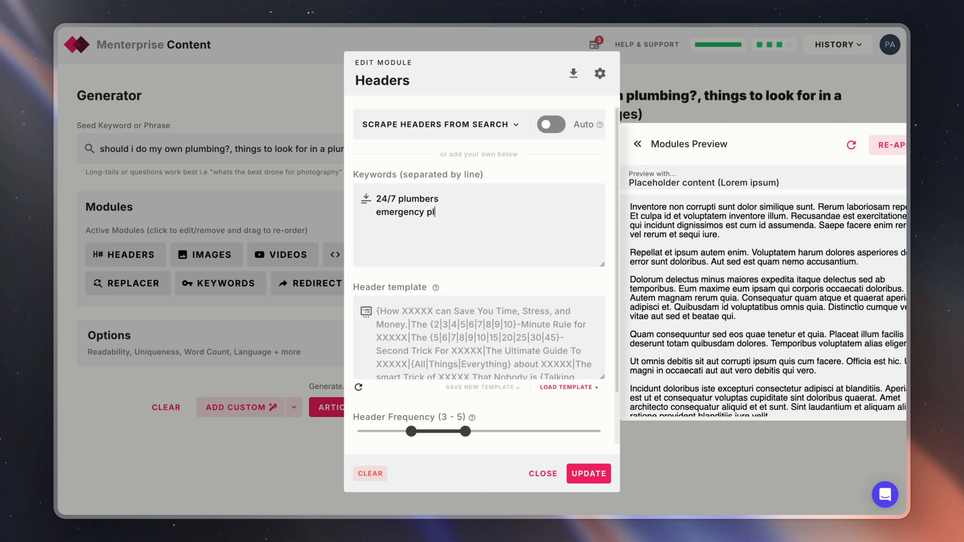
{"action": "type", "text": "umbing"}
Step: Set the header template to "XXXXX {in|around|servicing} [[city]]"
{"action": "left_click", "coordinate": [494, 358]}
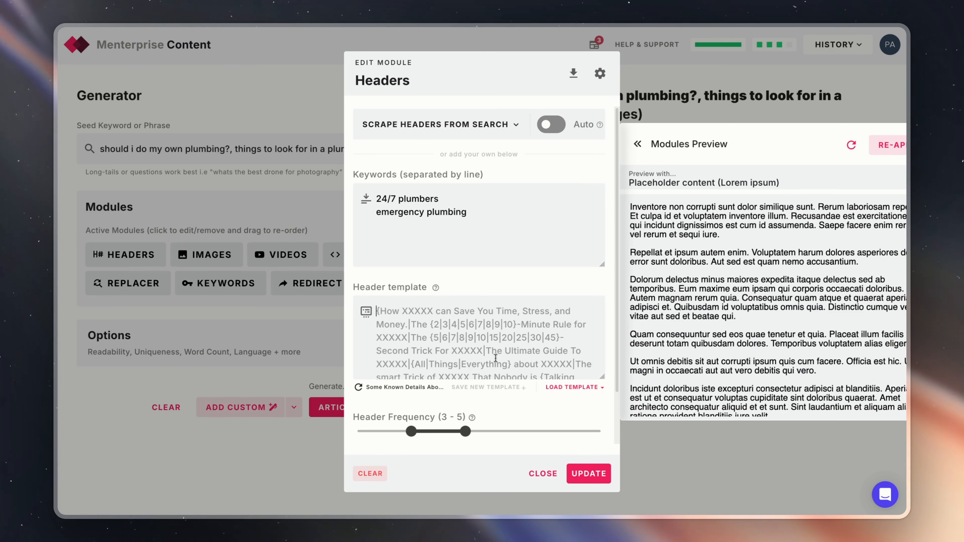
{"action": "type", "text": "XXXXX {"}
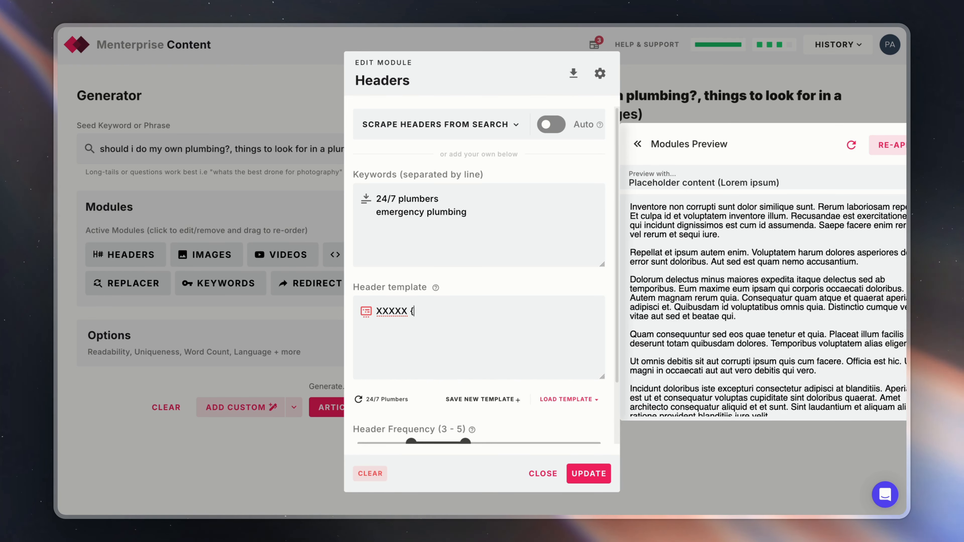
{"action": "type", "text": "in|around|servic"}
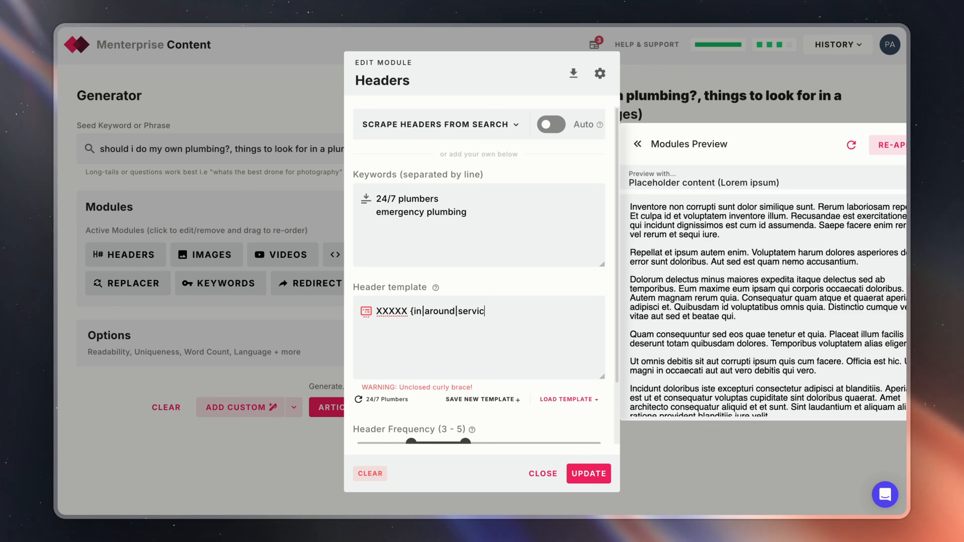
{"action": "type", "text": "ing} [[city"}
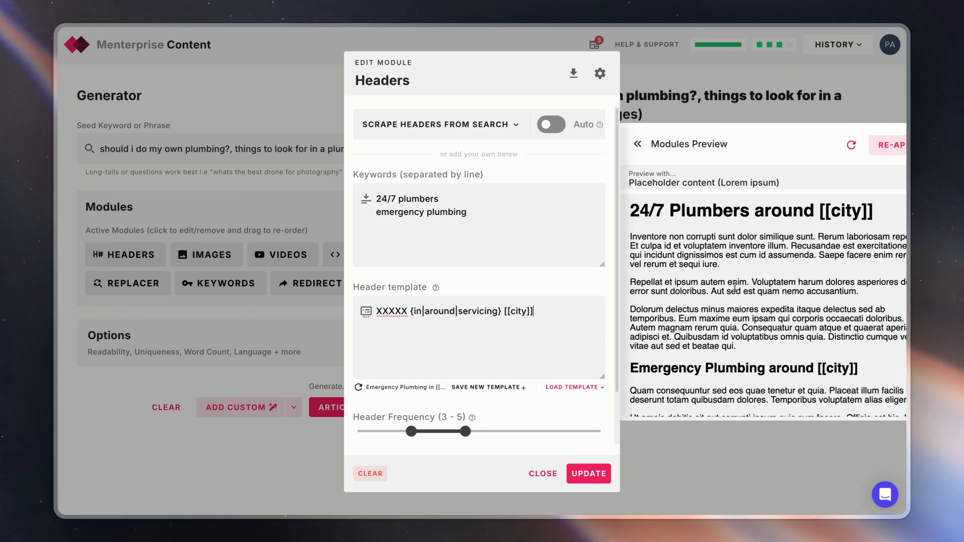
Step: Refresh the modules preview several times to check the header variations, and save the Headers module
{"action": "scroll", "coordinate": [735, 286], "scroll_direction": "down", "scroll_amount": 10}
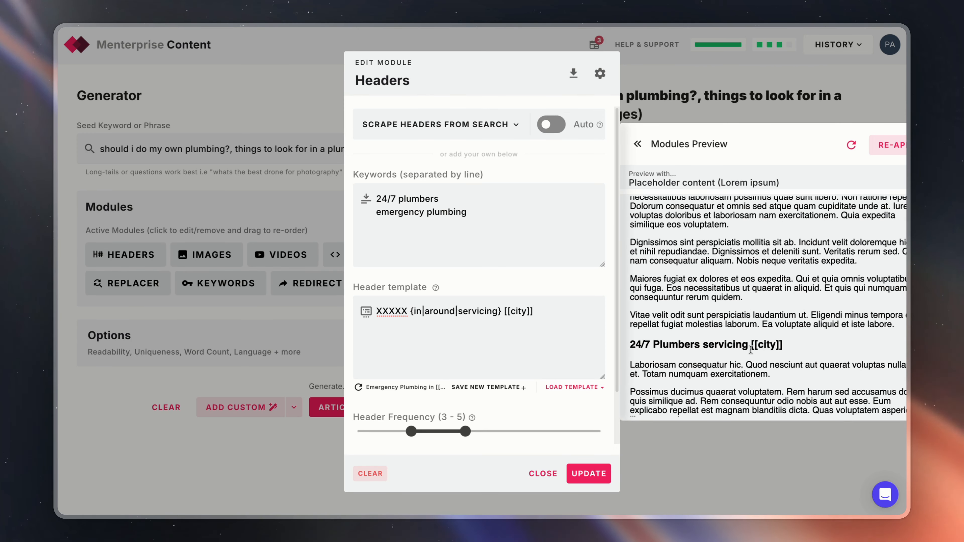
{"action": "scroll", "coordinate": [751, 348], "scroll_direction": "up", "scroll_amount": 10}
{"action": "left_click", "coordinate": [852, 146]}
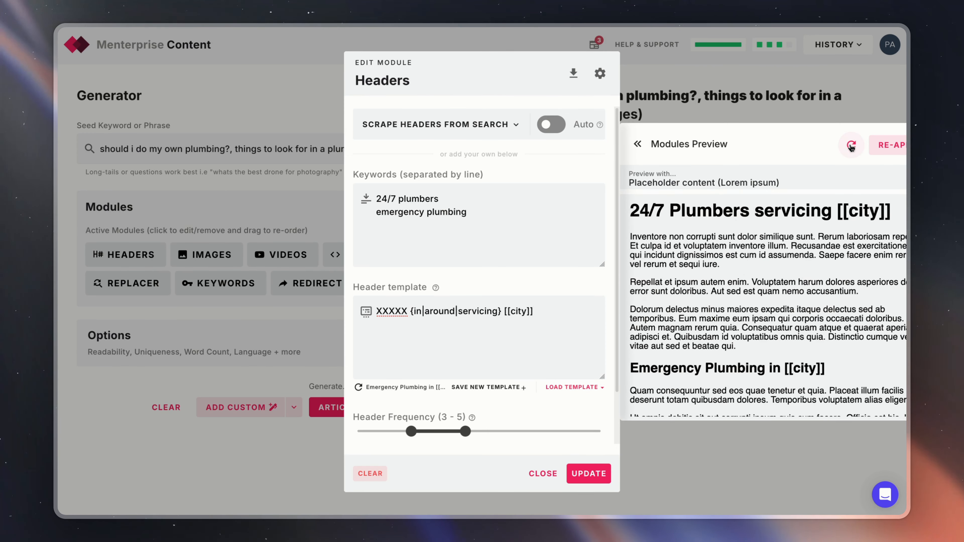
{"action": "left_click", "coordinate": [852, 147]}
{"action": "left_click", "coordinate": [851, 146]}
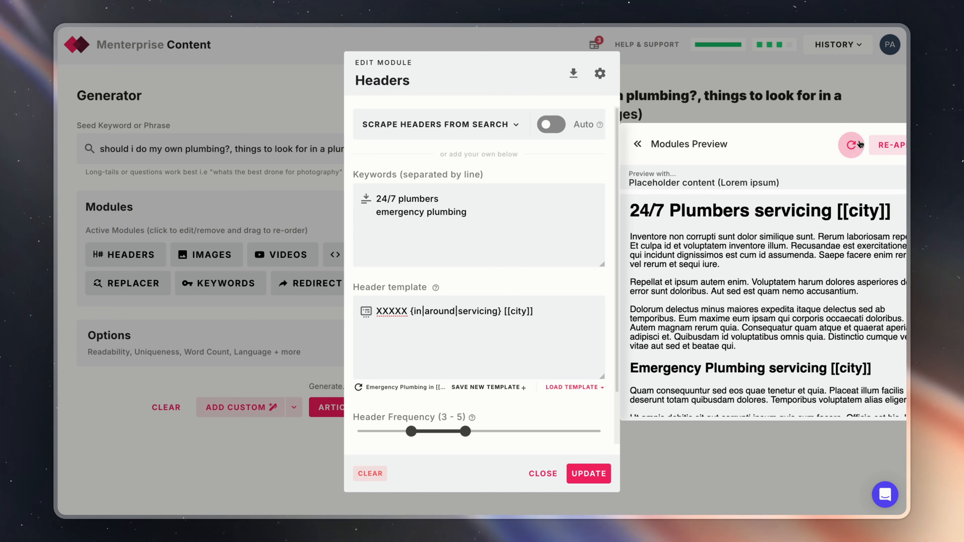
{"action": "scroll", "coordinate": [726, 315], "scroll_direction": "down", "scroll_amount": 5}
{"action": "scroll", "coordinate": [727, 315], "scroll_direction": "down", "scroll_amount": 5}
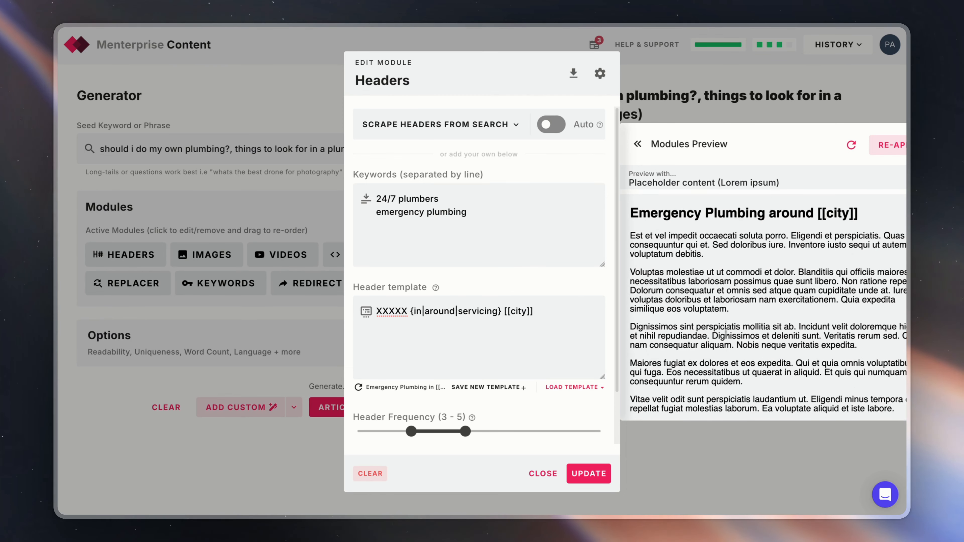
{"action": "scroll", "coordinate": [749, 364], "scroll_direction": "up", "scroll_amount": 10}
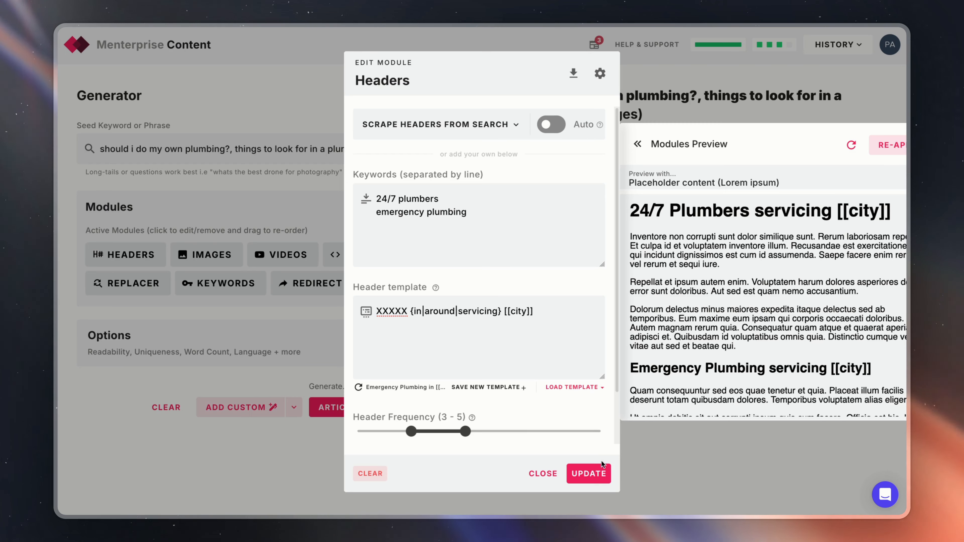
{"action": "left_click", "coordinate": [592, 473]}
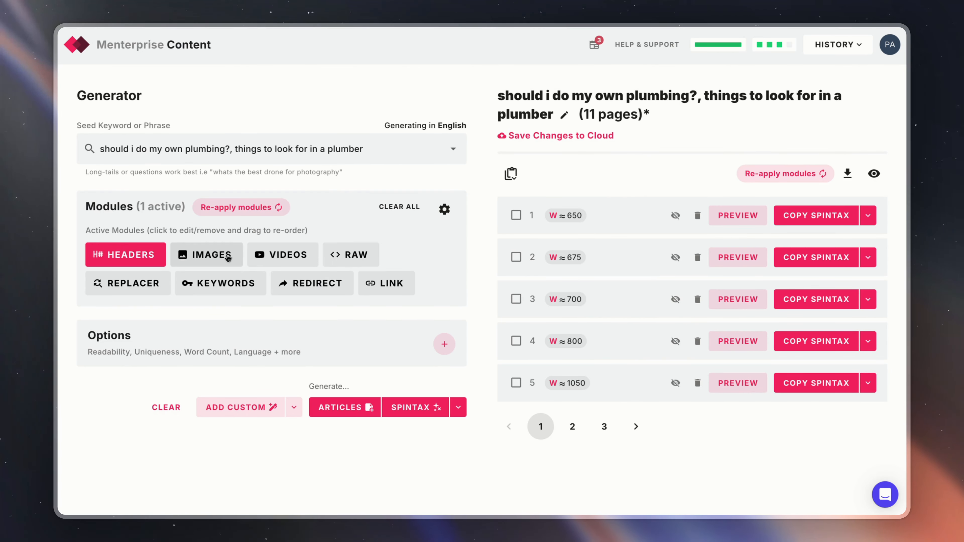
Step: Scrape images from search for the Images module, import all the selected results and save the module
{"action": "left_click", "coordinate": [209, 254]}
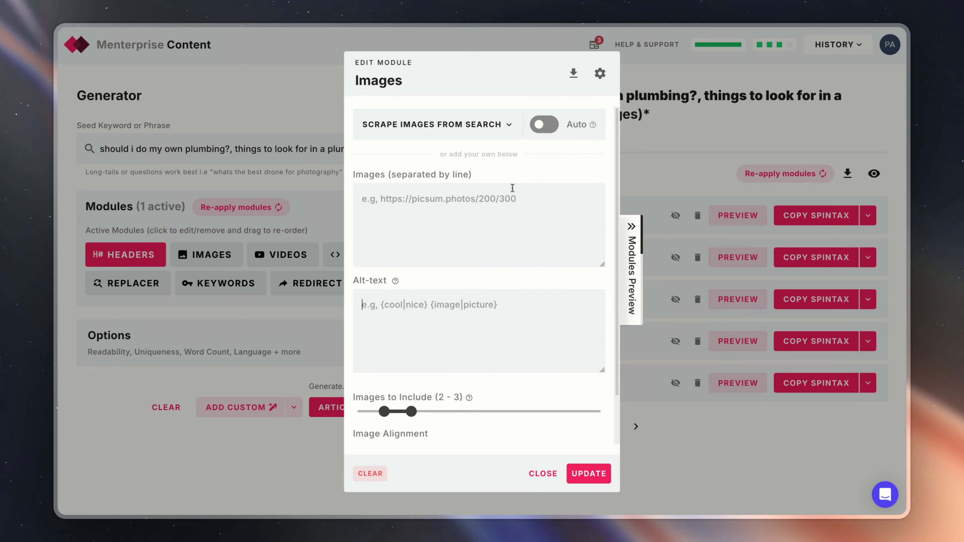
{"action": "left_click", "coordinate": [490, 127]}
{"action": "left_click", "coordinate": [380, 424]}
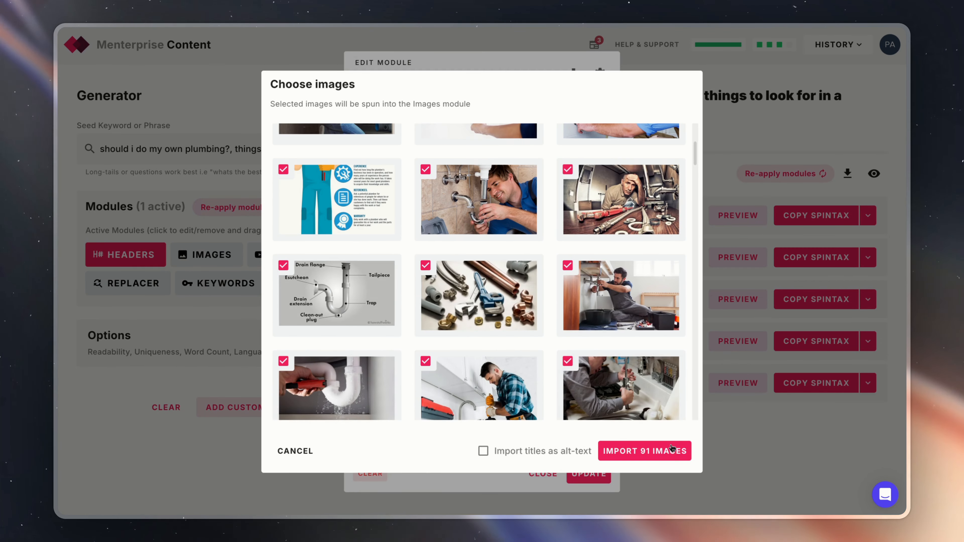
{"action": "left_click", "coordinate": [645, 451]}
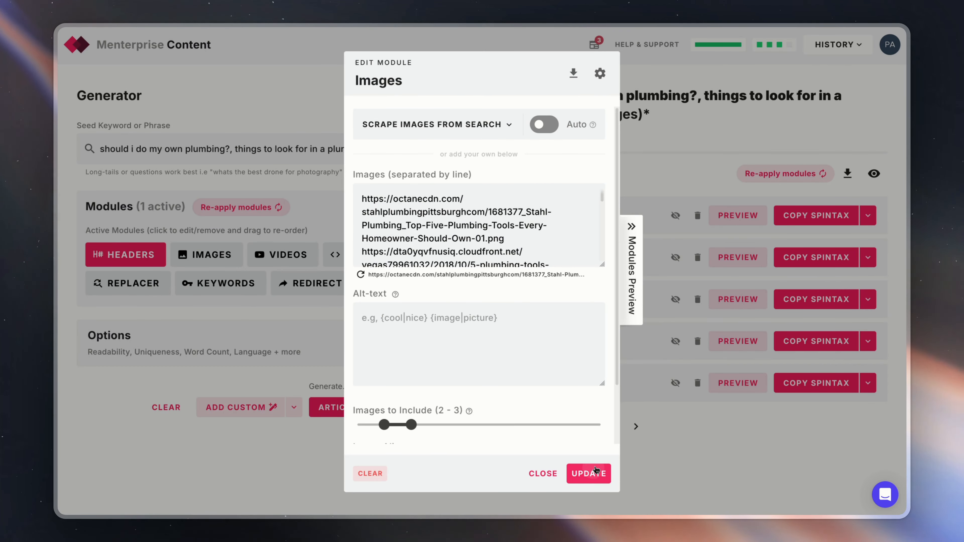
{"action": "left_click", "coordinate": [589, 473]}
Step: Scrape 100 videos from search for the Videos module, import all of them and save the module
{"action": "left_click", "coordinate": [281, 254]}
{"action": "left_click", "coordinate": [437, 138]}
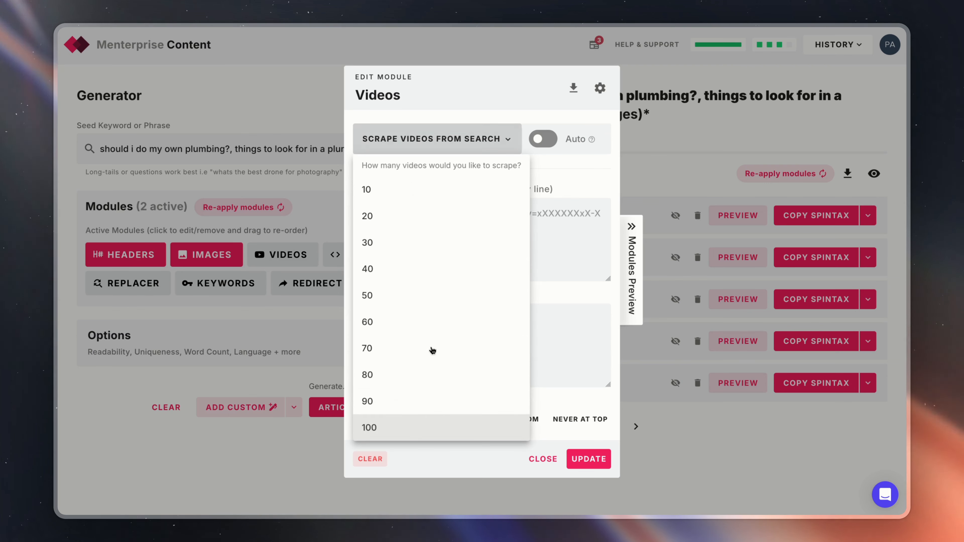
{"action": "left_click", "coordinate": [408, 428]}
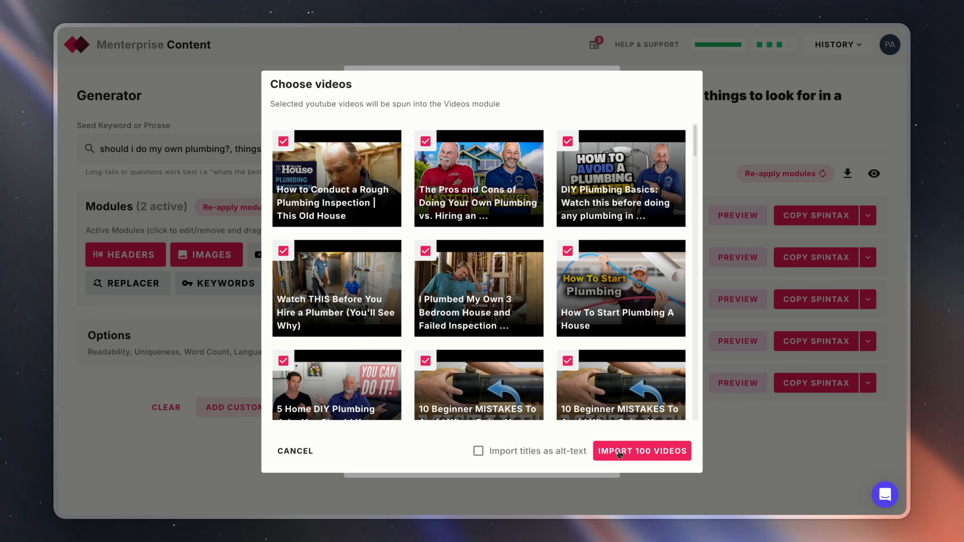
{"action": "left_click", "coordinate": [619, 452]}
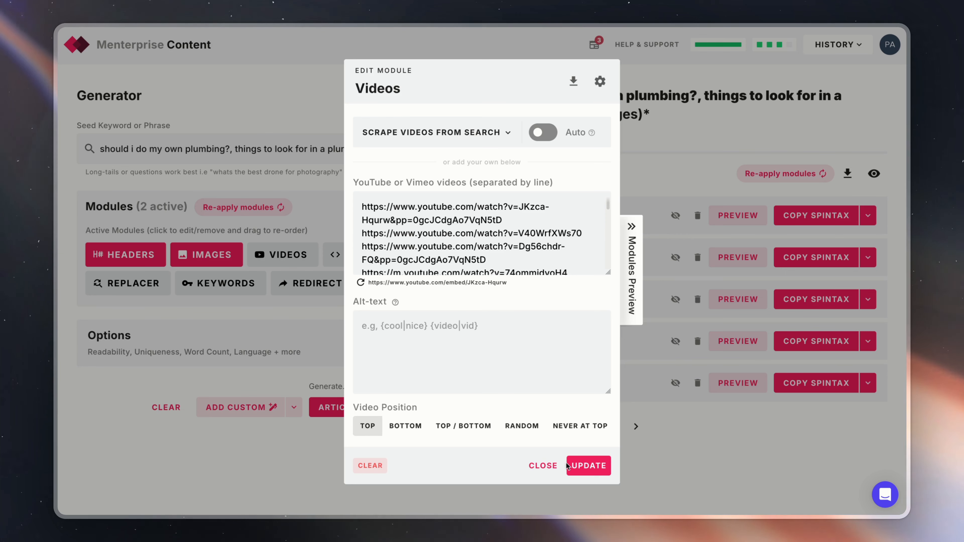
{"action": "left_click", "coordinate": [588, 465]}
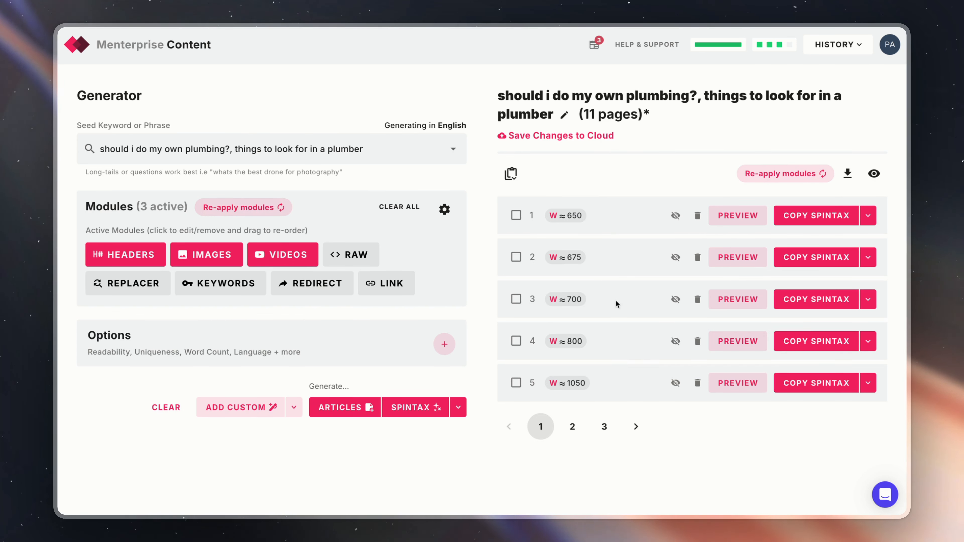
Step: Re-apply the active modules to the pages and review the structured preview of page 1
{"action": "left_click", "coordinate": [243, 207]}
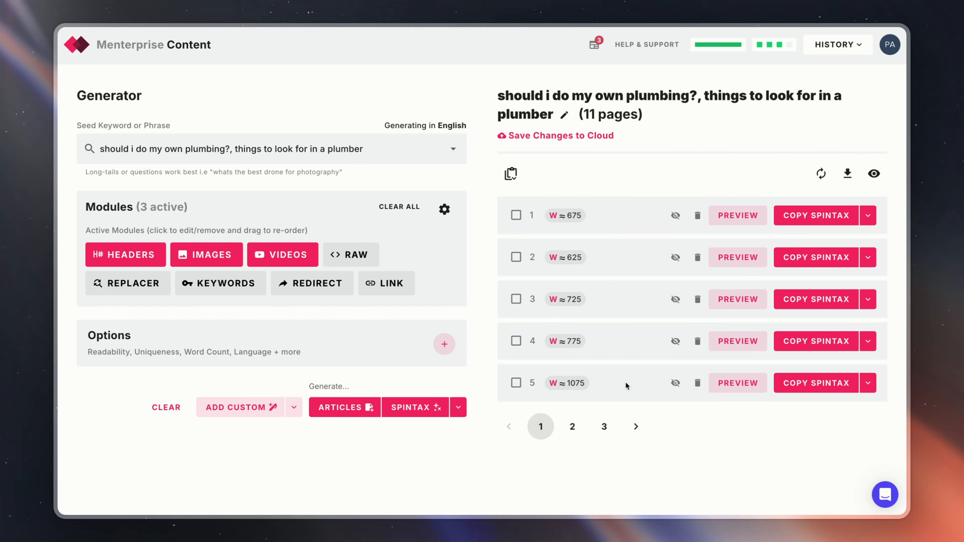
{"action": "left_click", "coordinate": [738, 216]}
{"action": "scroll", "coordinate": [709, 198], "scroll_direction": "down", "scroll_amount": 10}
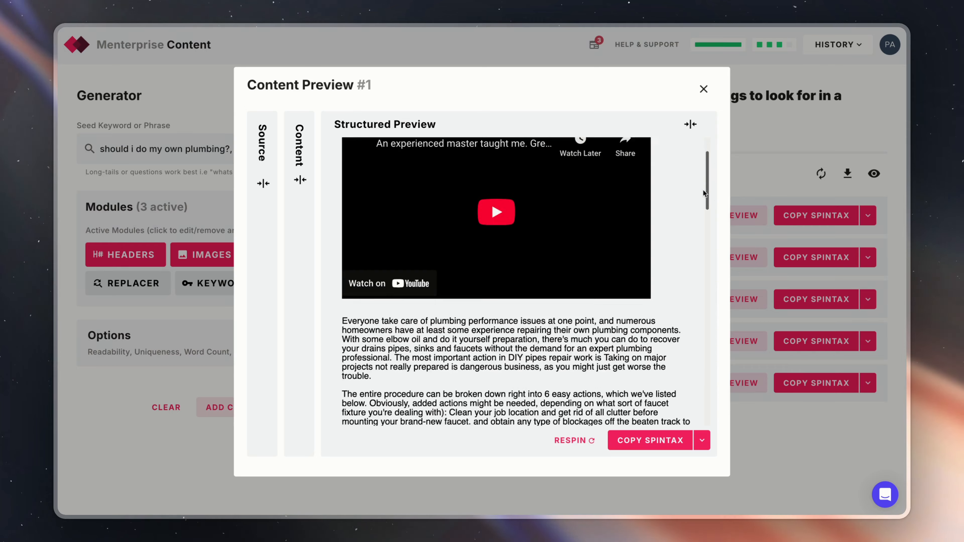
{"action": "scroll", "coordinate": [698, 252], "scroll_direction": "down", "scroll_amount": 15}
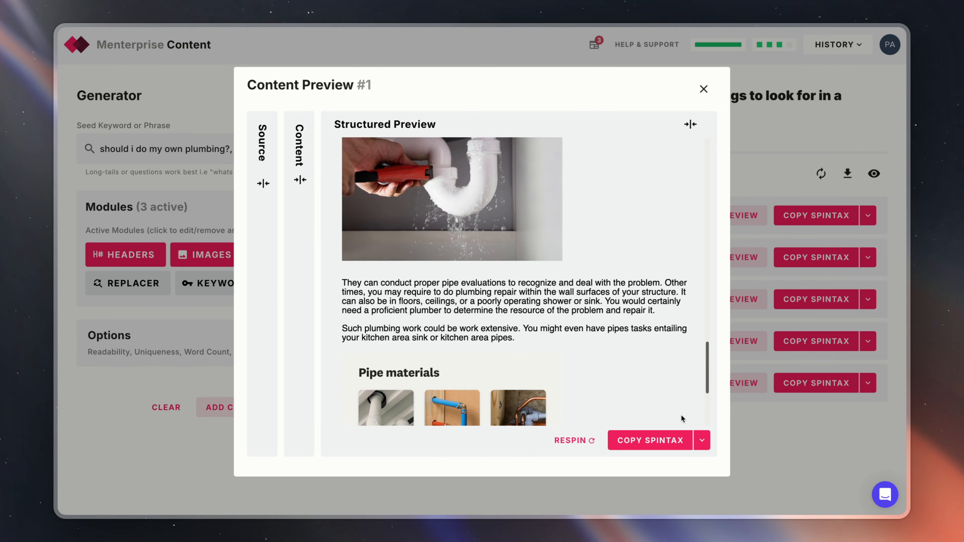
{"action": "scroll", "coordinate": [681, 414], "scroll_direction": "up", "scroll_amount": 10}
{"action": "scroll", "coordinate": [696, 285], "scroll_direction": "up", "scroll_amount": 10}
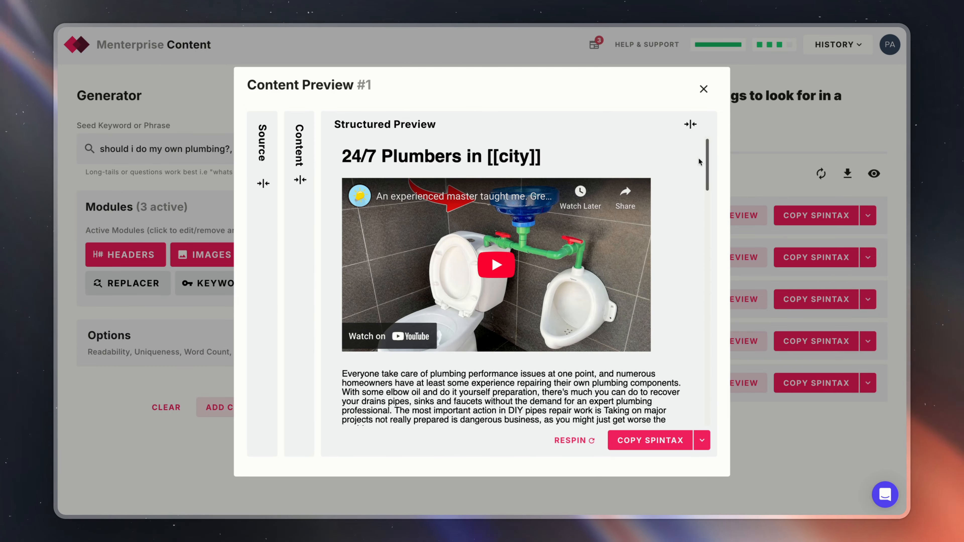
Step: Respin the preview of page 1 and look through the new variation
{"action": "left_click", "coordinate": [573, 441]}
{"action": "left_click", "coordinate": [573, 441]}
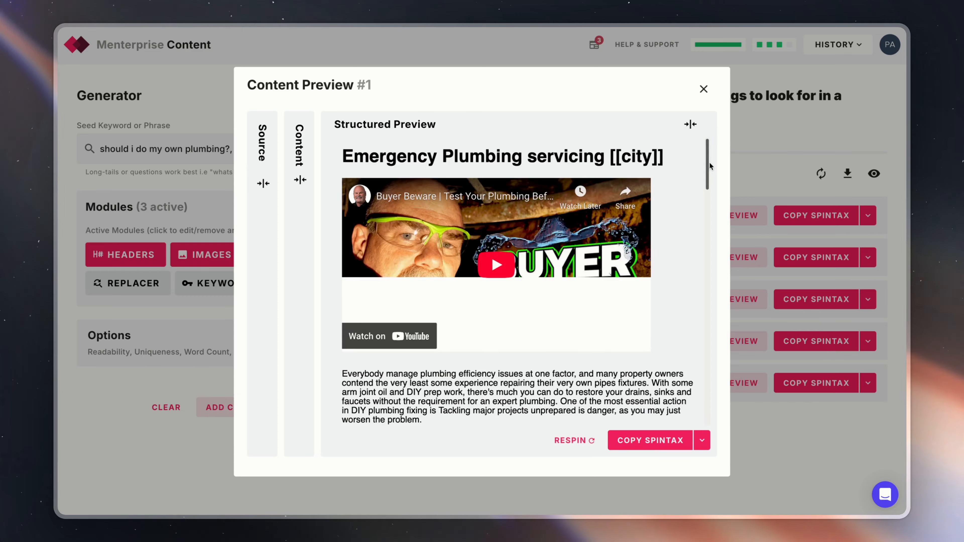
{"action": "scroll", "coordinate": [704, 260], "scroll_direction": "down", "scroll_amount": 10}
{"action": "left_click_drag", "start_coordinate": [704, 258], "coordinate": [709, 154]}
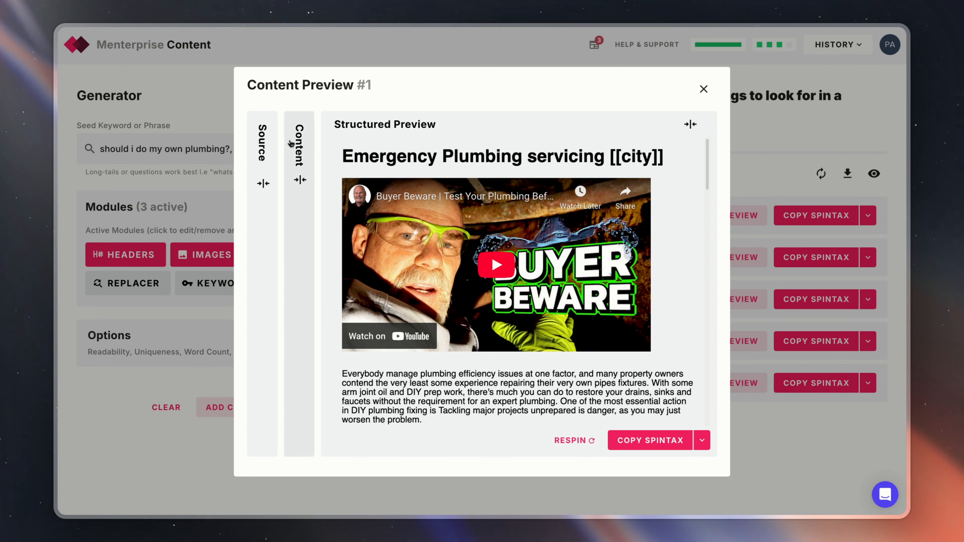
Step: Expand the Source and Content panes of page 1 and compare the original text, its spintax and the structured preview
{"action": "left_click", "coordinate": [256, 144]}
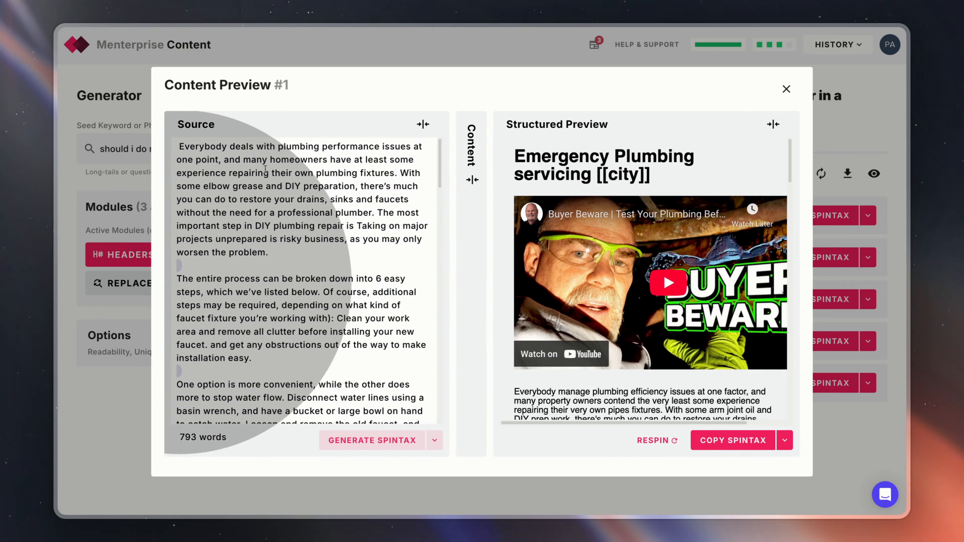
{"action": "left_click", "coordinate": [472, 168]}
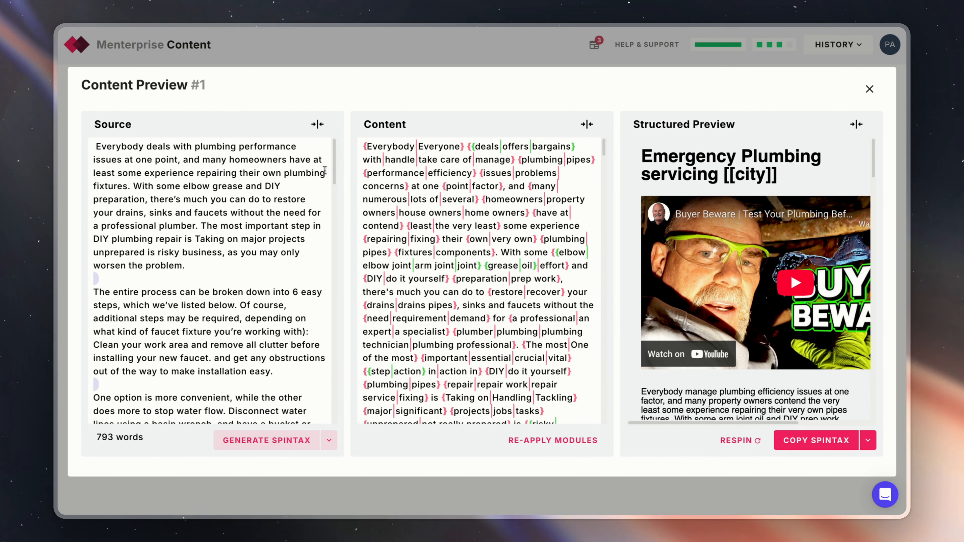
{"action": "scroll", "coordinate": [329, 210], "scroll_direction": "down", "scroll_amount": 5}
{"action": "left_click_drag", "start_coordinate": [329, 208], "coordinate": [324, 146]}
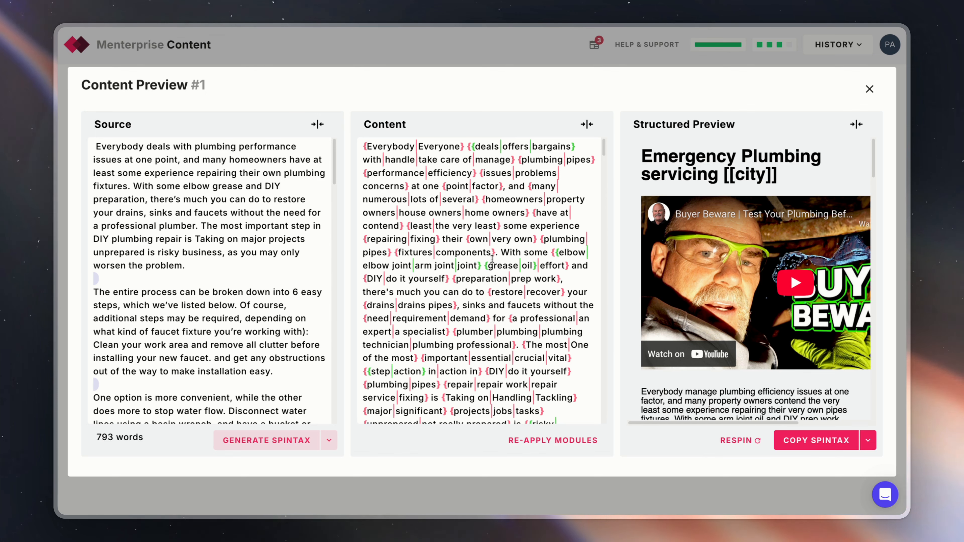
{"action": "left_click_drag", "start_coordinate": [605, 148], "coordinate": [599, 423]}
{"action": "left_click_drag", "start_coordinate": [874, 155], "coordinate": [875, 219]}
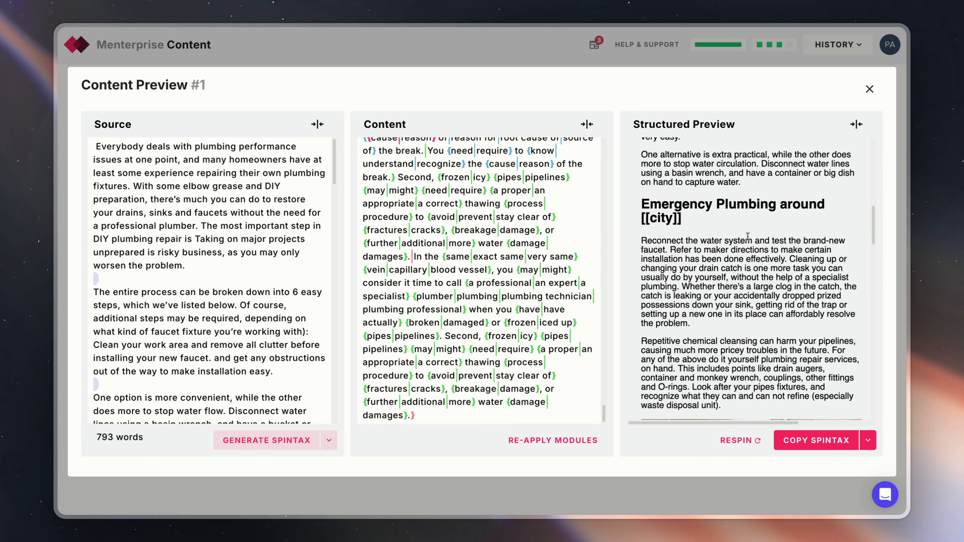
Step: Close the page 1 preview, delete the empty section in the Raw module and choose the Dynamic Google Map template
{"action": "left_click", "coordinate": [869, 89]}
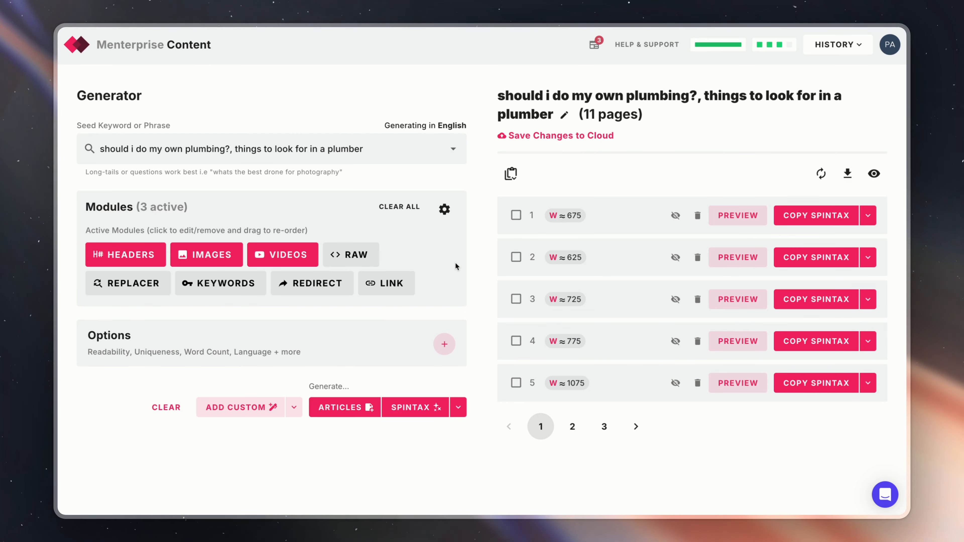
{"action": "left_click", "coordinate": [352, 254]}
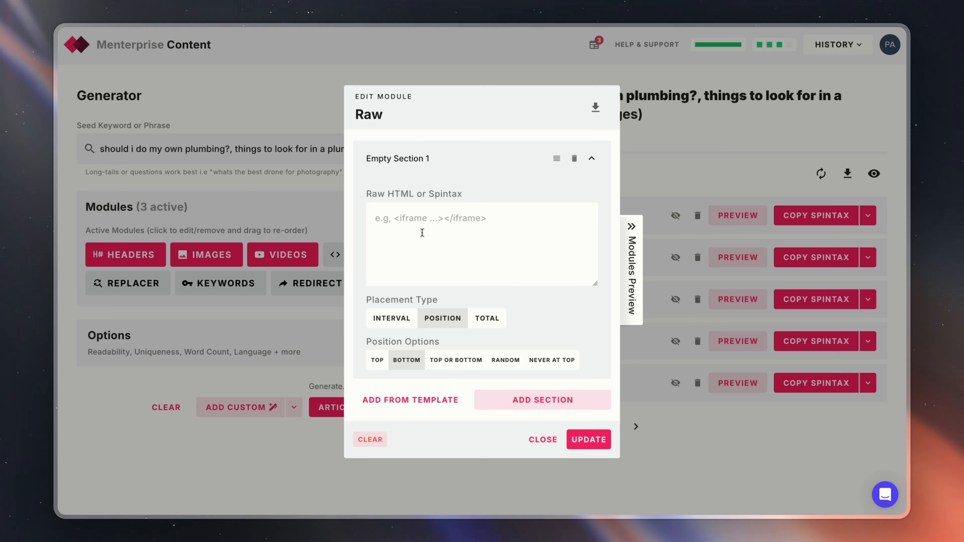
{"action": "left_click", "coordinate": [574, 158]}
{"action": "left_click", "coordinate": [372, 281]}
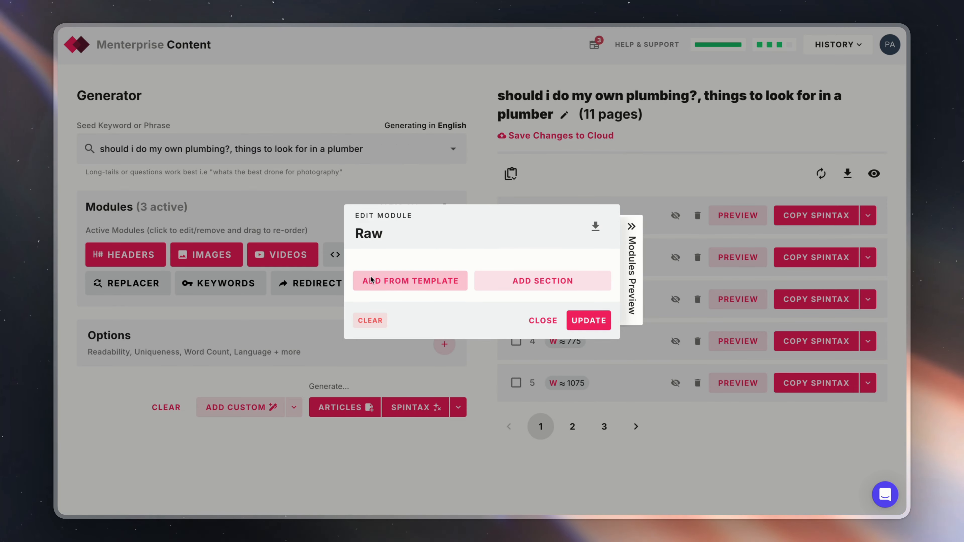
{"action": "scroll", "coordinate": [479, 314], "scroll_direction": "down", "scroll_amount": 5}
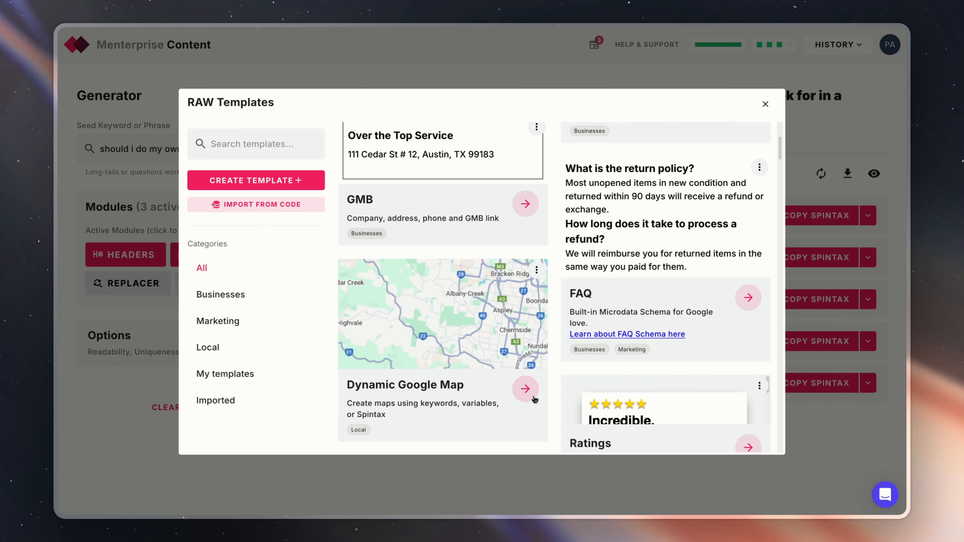
{"action": "left_click", "coordinate": [364, 281]}
Step: Replace the map template's location variables with [[city]] and [[state]]
{"action": "left_click", "coordinate": [375, 259]}
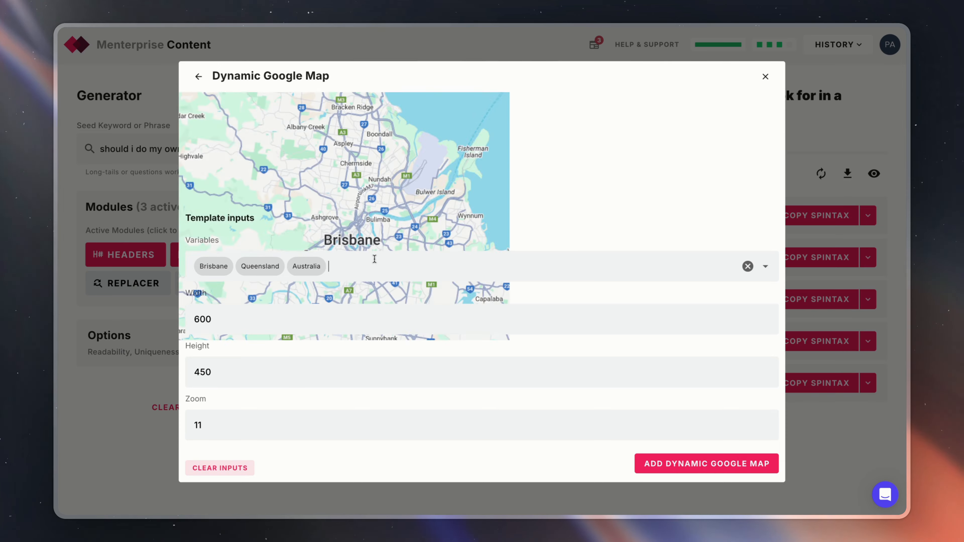
{"action": "key", "text": "BackSpace"}
{"action": "key", "text": "BackSpace"}
{"action": "key", "text": "BackSpace"}
{"action": "type", "text": "[[city]]"}
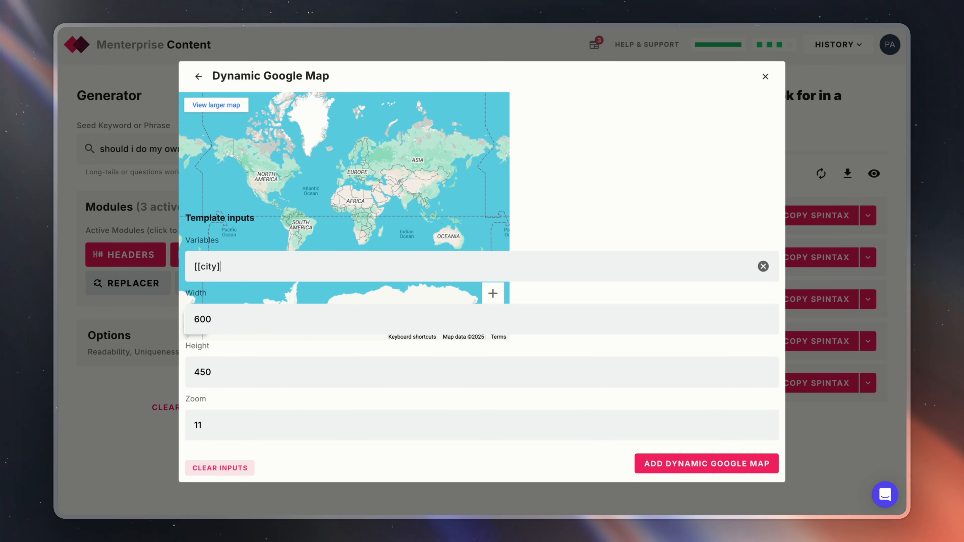
{"action": "key", "text": "Return"}
{"action": "type", "text": "[[stae"}
{"action": "key", "text": "BackSpace"}
{"action": "type", "text": "te"}
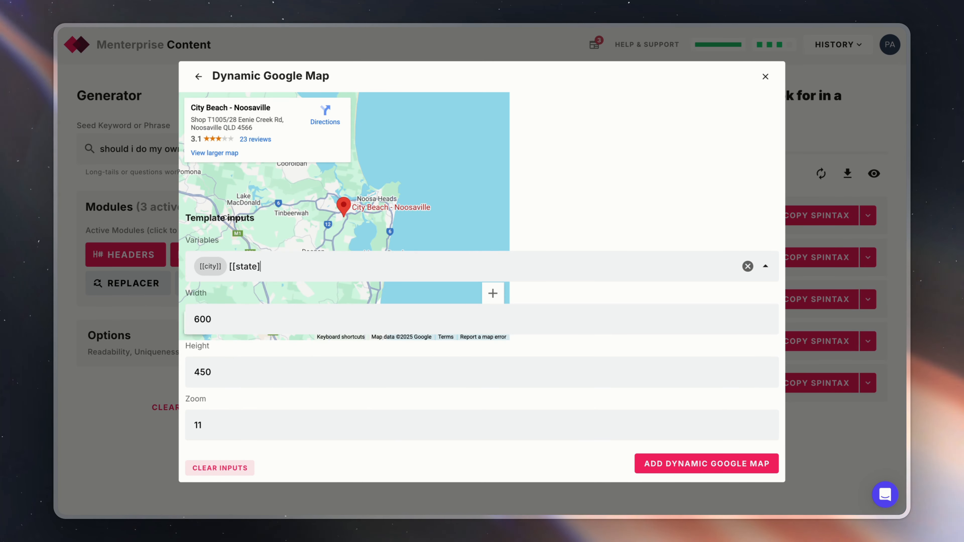
{"action": "type", "text": "]]"}
{"action": "key", "text": "Return"}
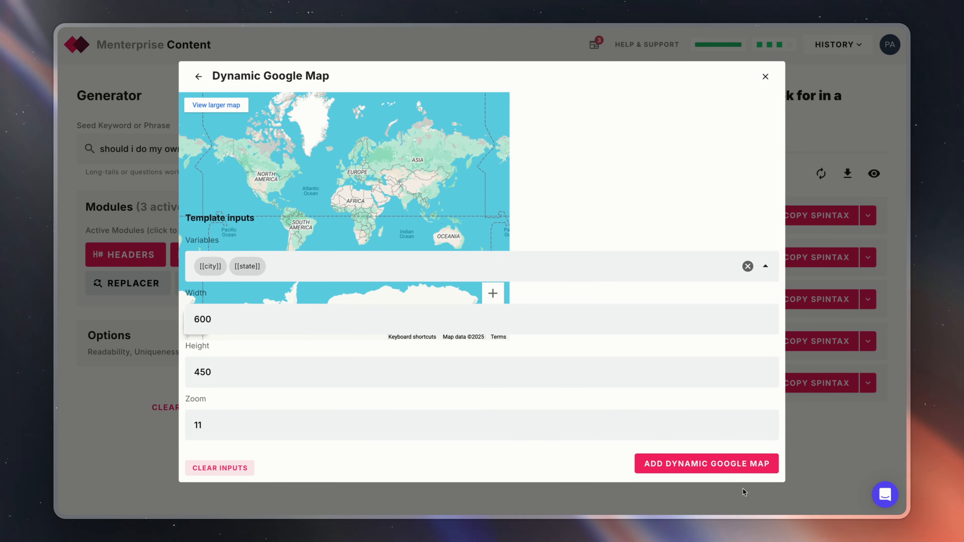
Step: Add the Dynamic Google Map to the Raw module and save the module
{"action": "left_click", "coordinate": [706, 464]}
{"action": "left_click", "coordinate": [408, 363]}
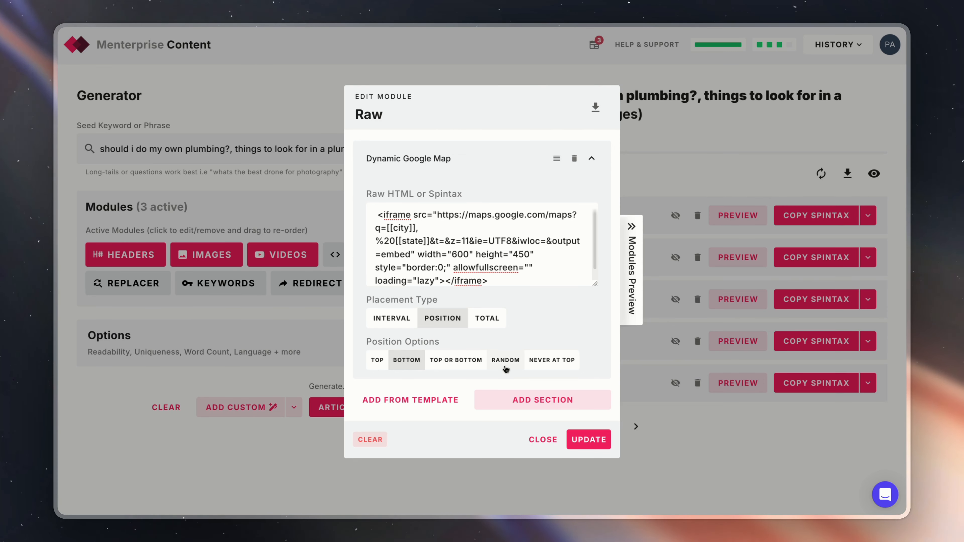
{"action": "left_click", "coordinate": [589, 440]}
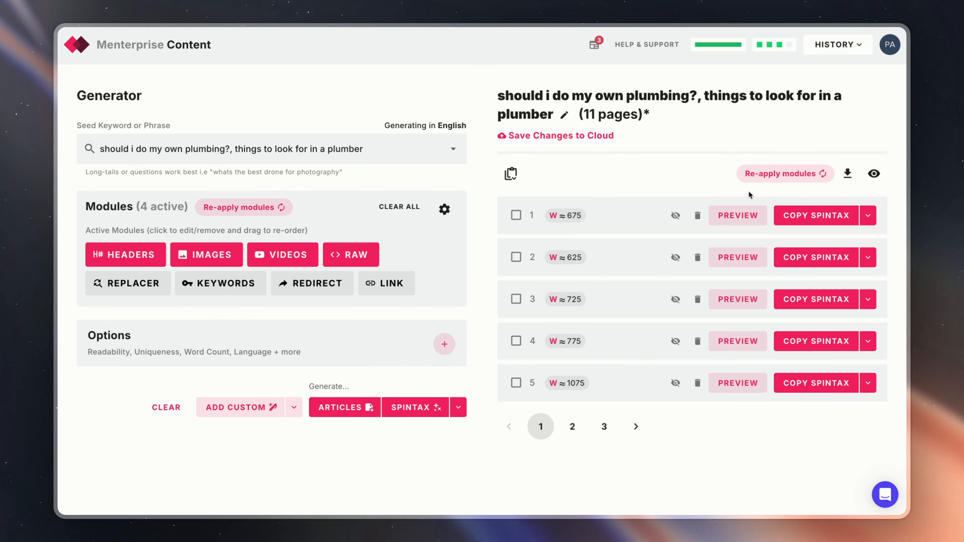
Step: Re-apply the modules to the pages and check the structured preview of page 1 for the embedded map
{"action": "left_click", "coordinate": [758, 173]}
{"action": "left_click", "coordinate": [738, 215]}
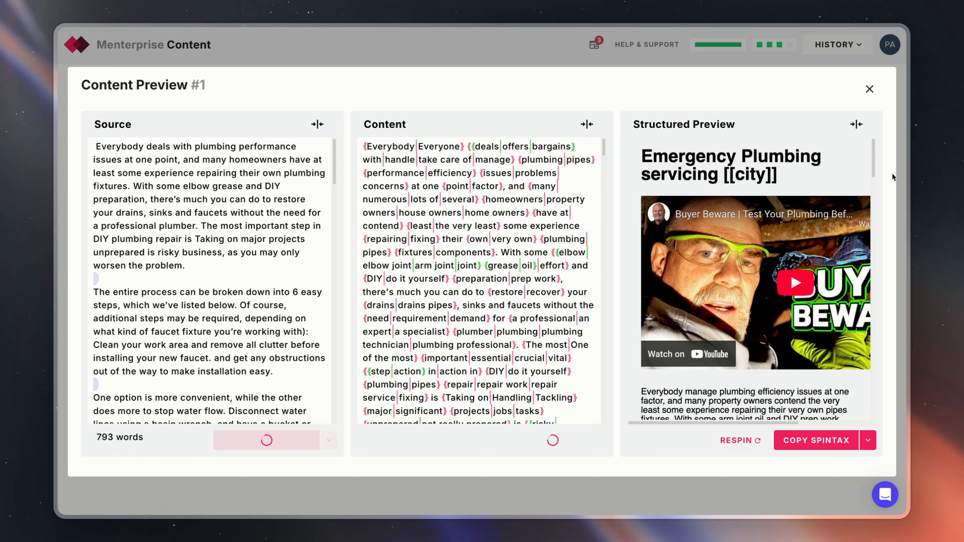
{"action": "scroll", "coordinate": [881, 331], "scroll_direction": "down", "scroll_amount": 10}
{"action": "scroll", "coordinate": [882, 332], "scroll_direction": "down", "scroll_amount": 5}
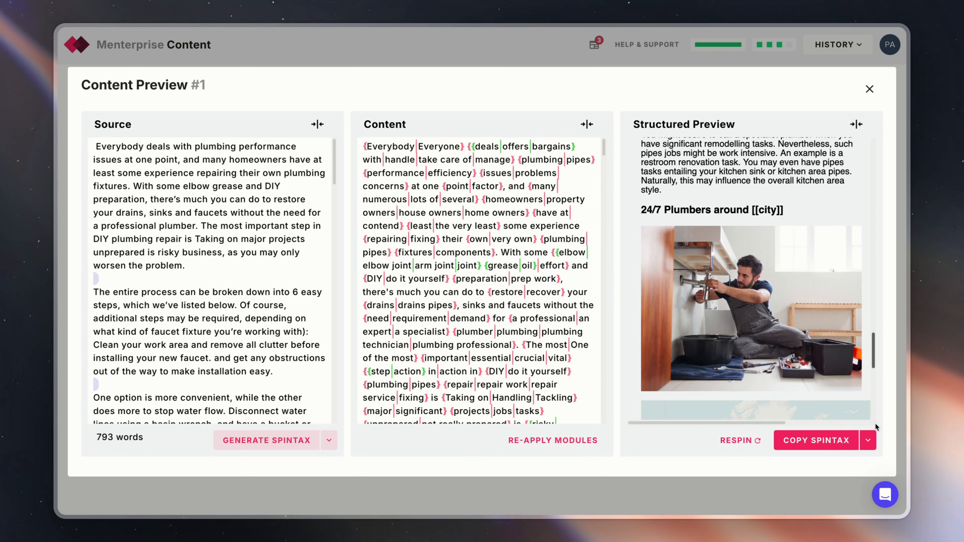
{"action": "scroll", "coordinate": [866, 339], "scroll_direction": "down", "scroll_amount": 5}
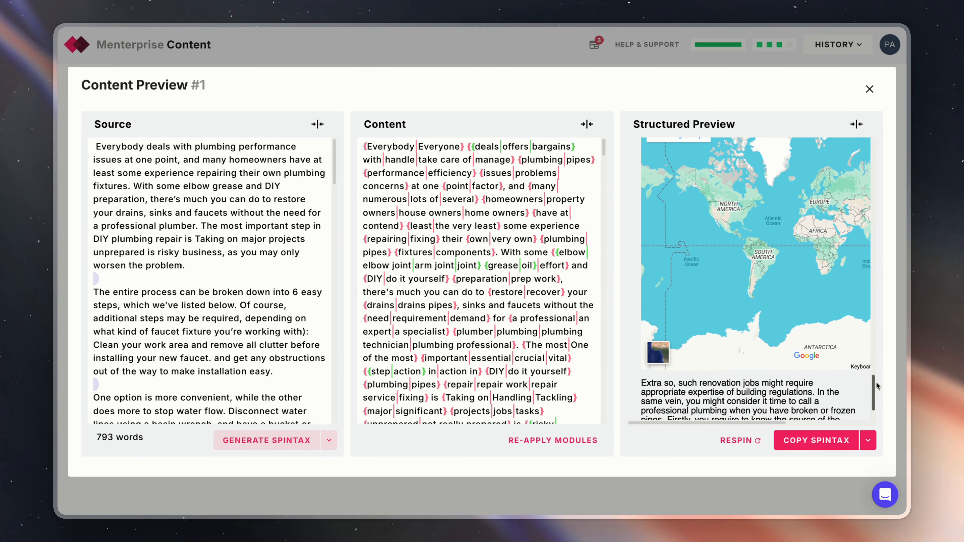
{"action": "left_click", "coordinate": [869, 89]}
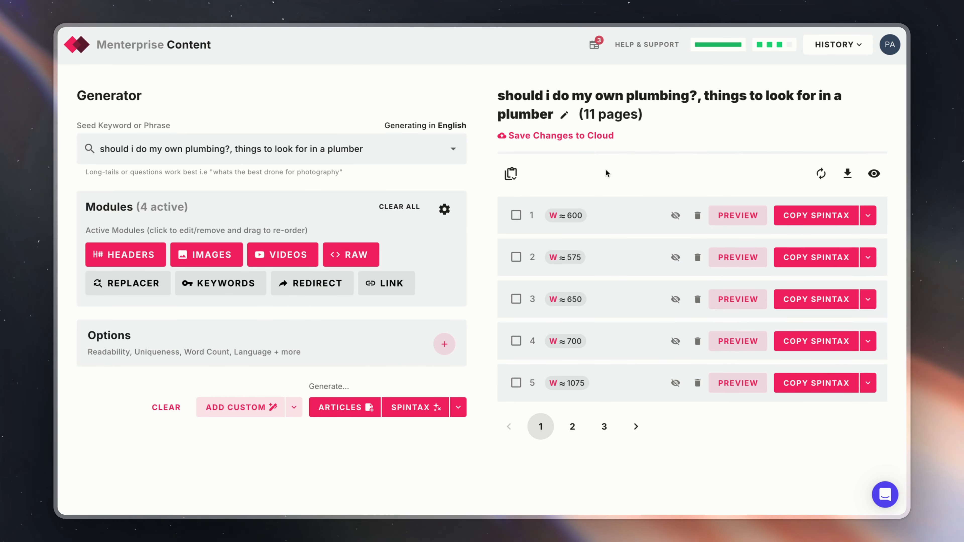
Step: Copy the pages as nested spintax for publishing and look at the additional options for adding custom content
{"action": "left_click", "coordinate": [511, 175]}
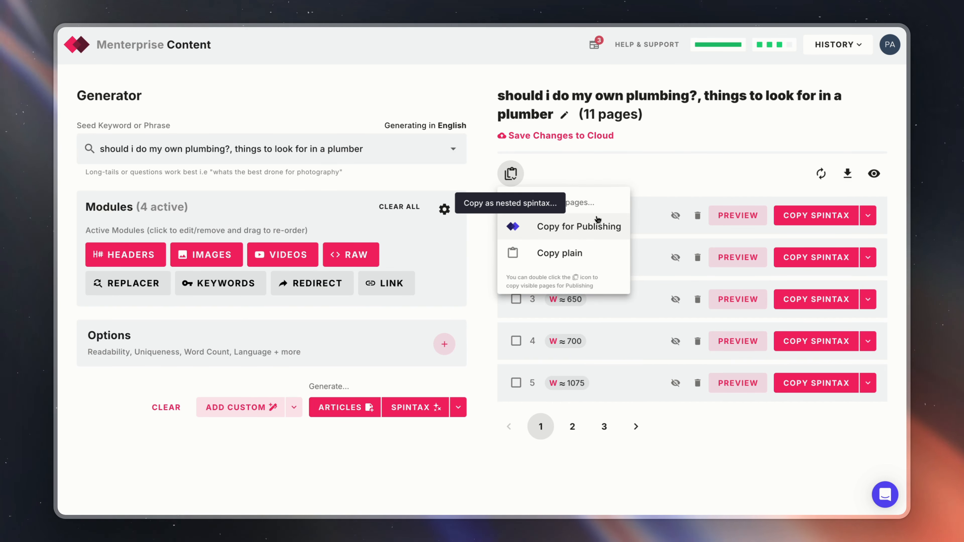
{"action": "left_click", "coordinate": [580, 228]}
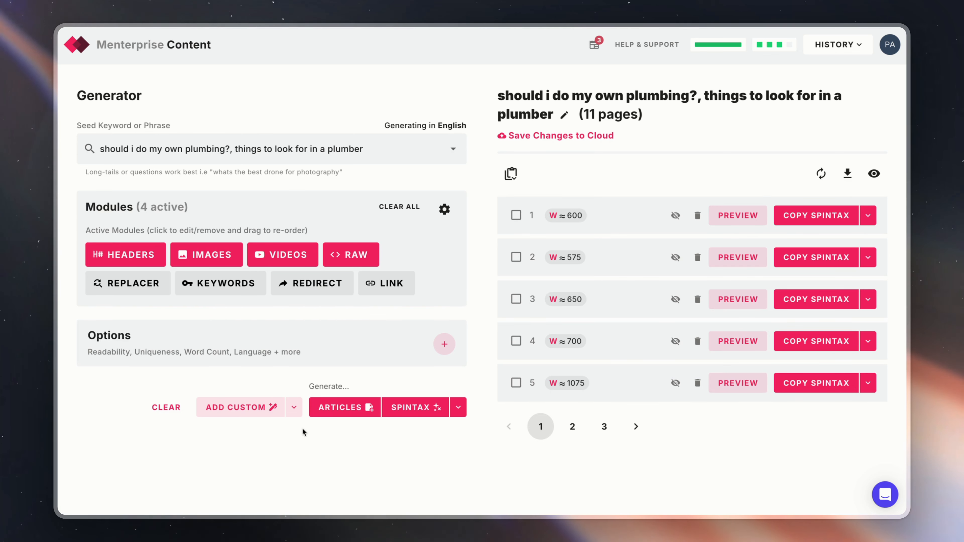
{"action": "left_click", "coordinate": [294, 409]}
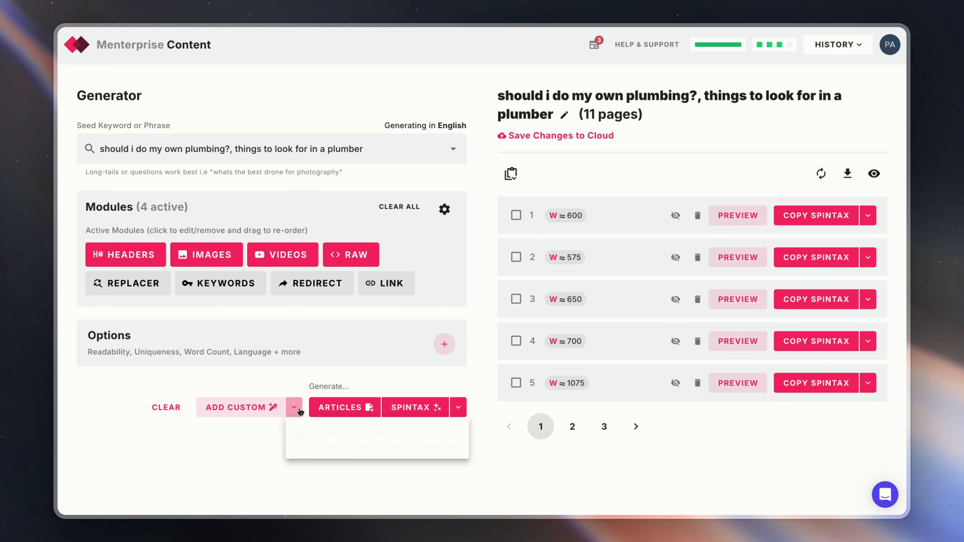
{"action": "left_click", "coordinate": [228, 448]}
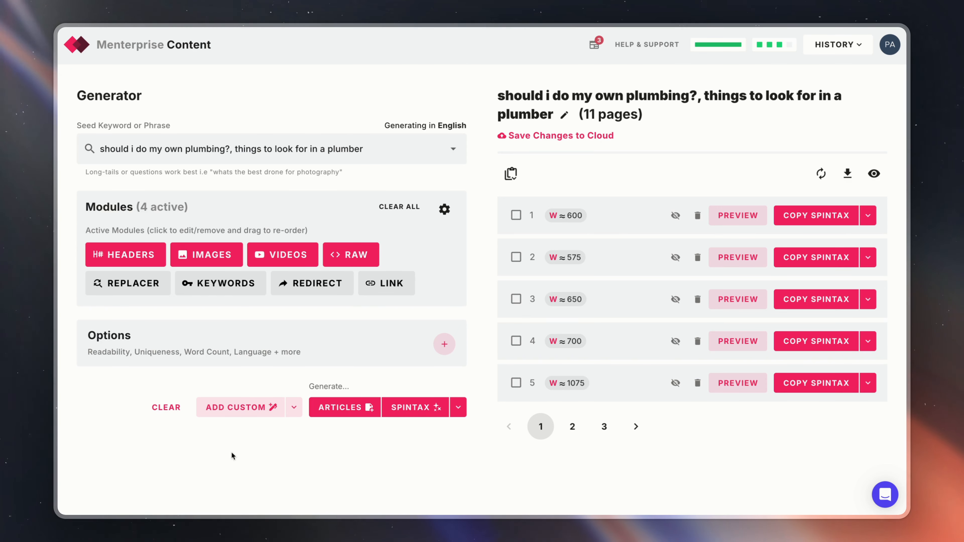
Step: Save the project changes to the cloud, and look at the history and the Help & Support options
{"action": "left_click", "coordinate": [584, 137]}
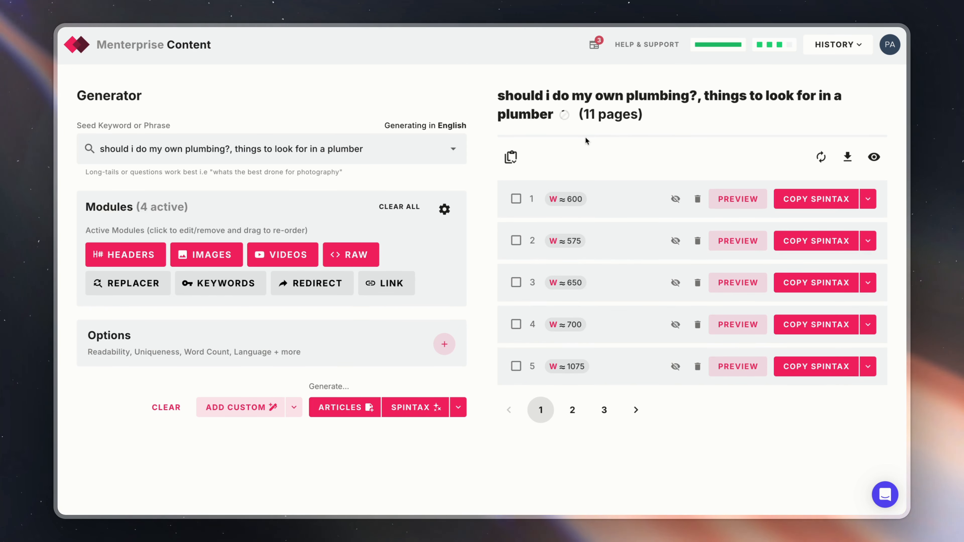
{"action": "left_click", "coordinate": [838, 44]}
{"action": "left_click", "coordinate": [558, 87]}
{"action": "left_click", "coordinate": [655, 44]}
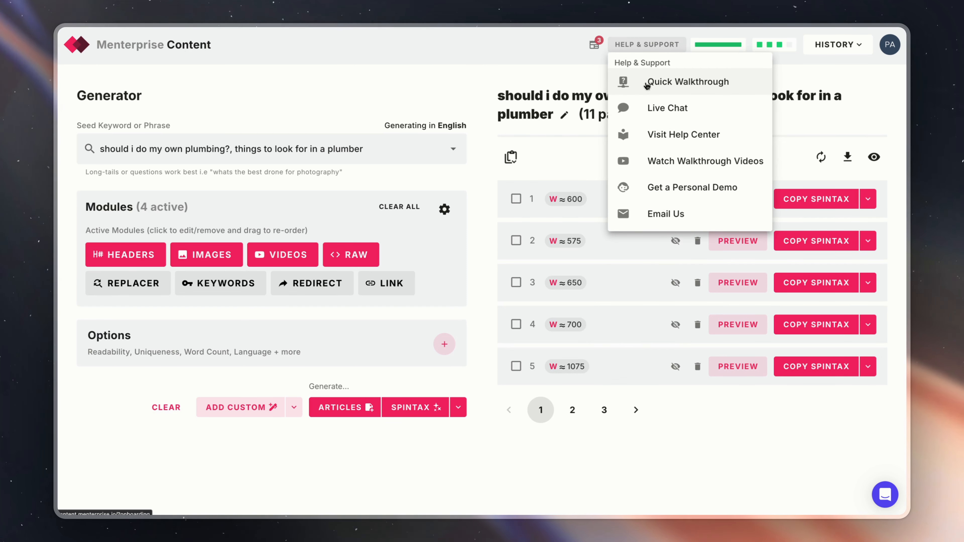